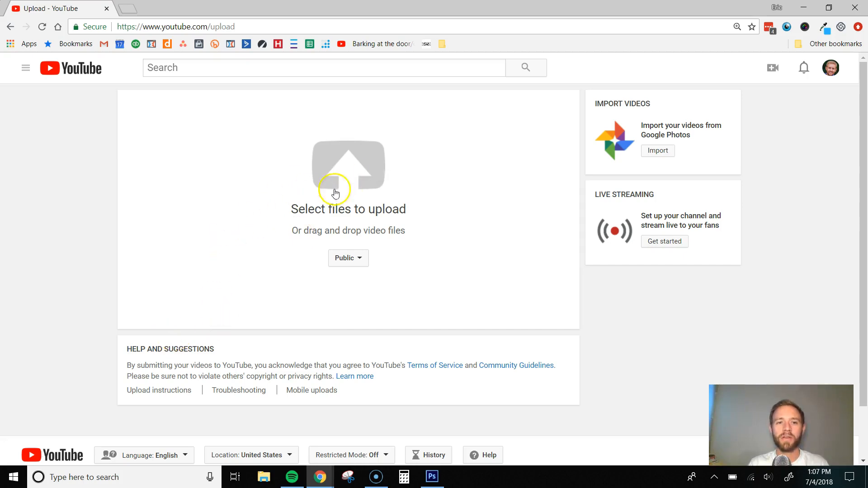
Upload the video file "5 Must-Have Tools For Working With A Virtual Assistant" from the Desktop folder.
{"action": "left_click", "coordinate": [342, 165]}
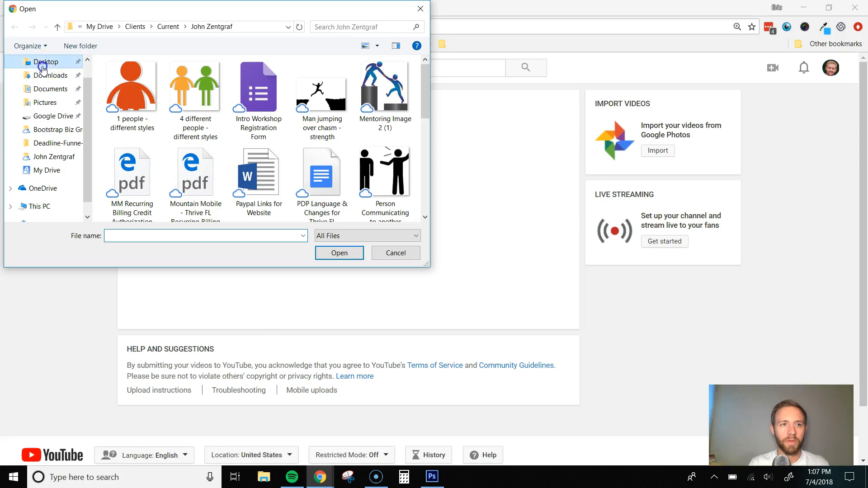
{"action": "left_click", "coordinate": [43, 65]}
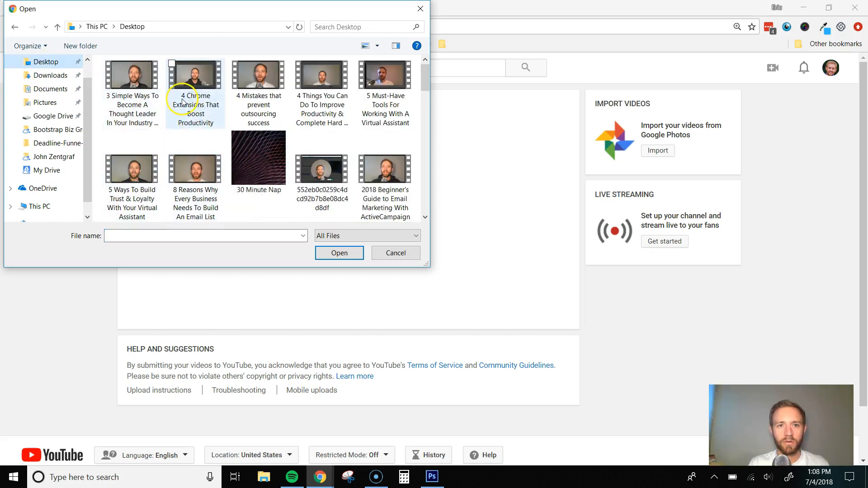
{"action": "left_click", "coordinate": [380, 99]}
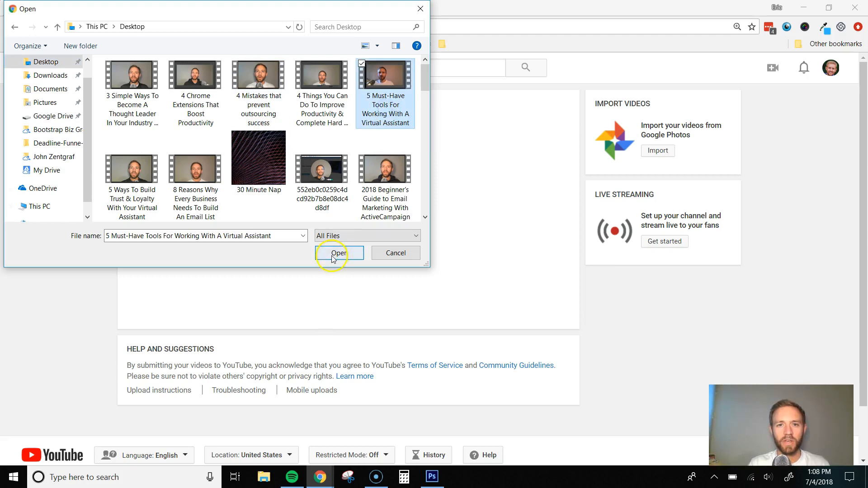
{"action": "left_click", "coordinate": [332, 255]}
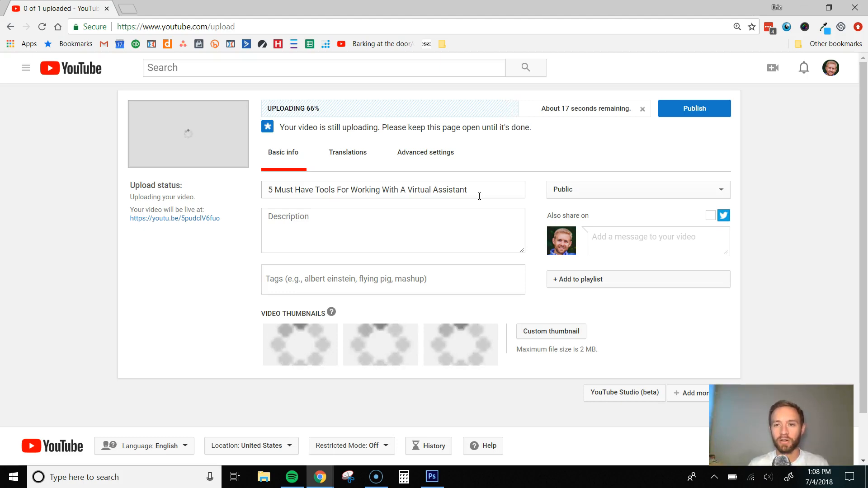
{"action": "left_click", "coordinate": [275, 105]}
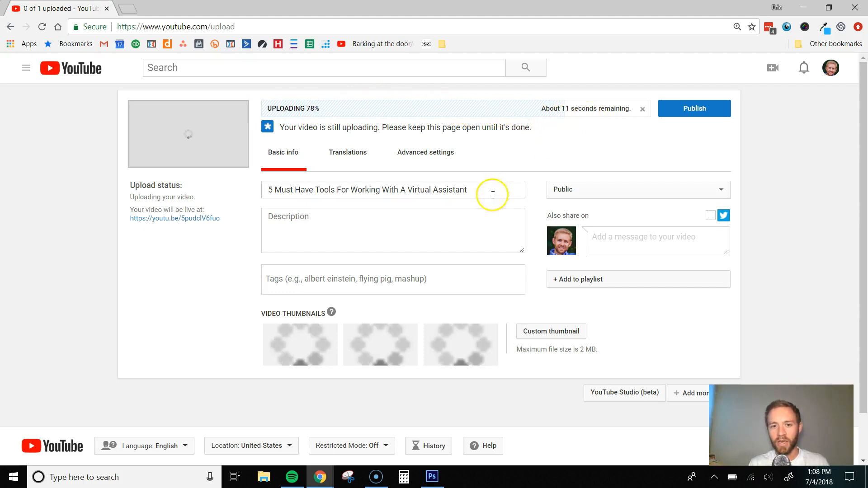
{"action": "scroll", "coordinate": [492, 254], "scroll_direction": "down", "scroll_amount": 1}
{"action": "scroll", "coordinate": [519, 297], "scroll_direction": "up", "scroll_amount": 1}
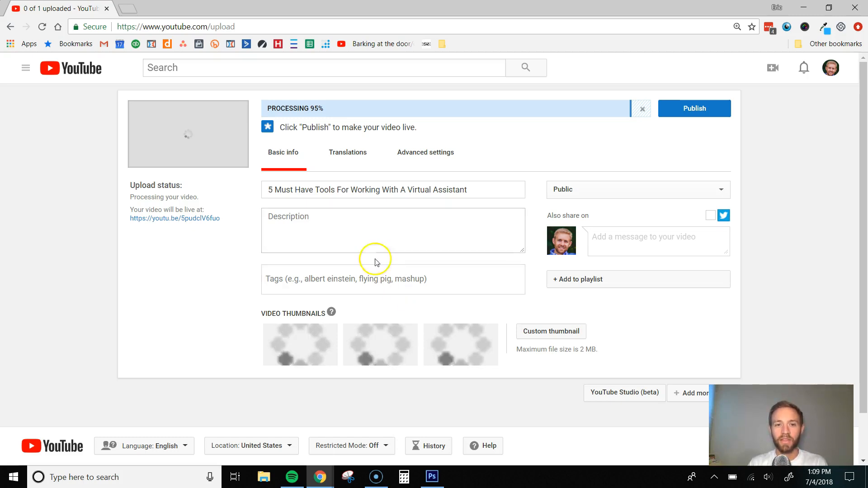
Enlarge the video's description box downward to make room for several lines of text.
{"action": "left_click", "coordinate": [296, 220]}
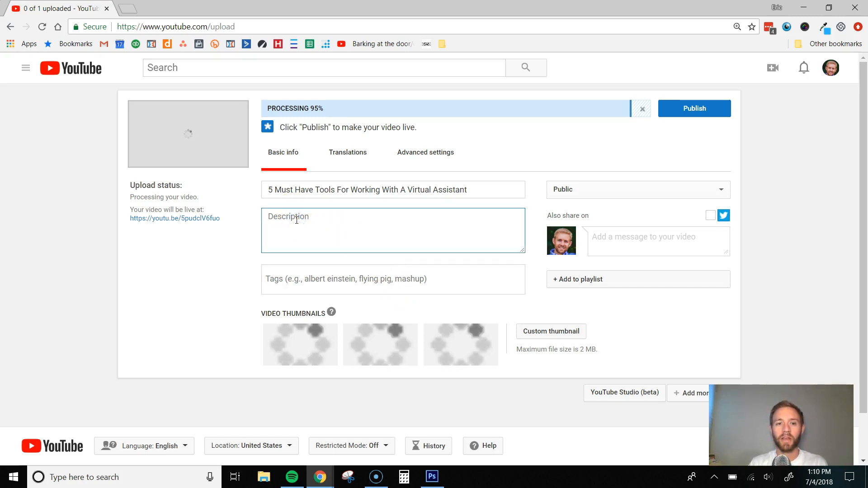
{"action": "left_click_drag", "start_coordinate": [523, 252], "coordinate": [574, 440]}
{"action": "scroll", "coordinate": [594, 377], "scroll_direction": "down", "scroll_amount": 1}
{"action": "scroll", "coordinate": [584, 373], "scroll_direction": "down", "scroll_amount": 1}
{"action": "scroll", "coordinate": [326, 256], "scroll_direction": "up", "scroll_amount": 2}
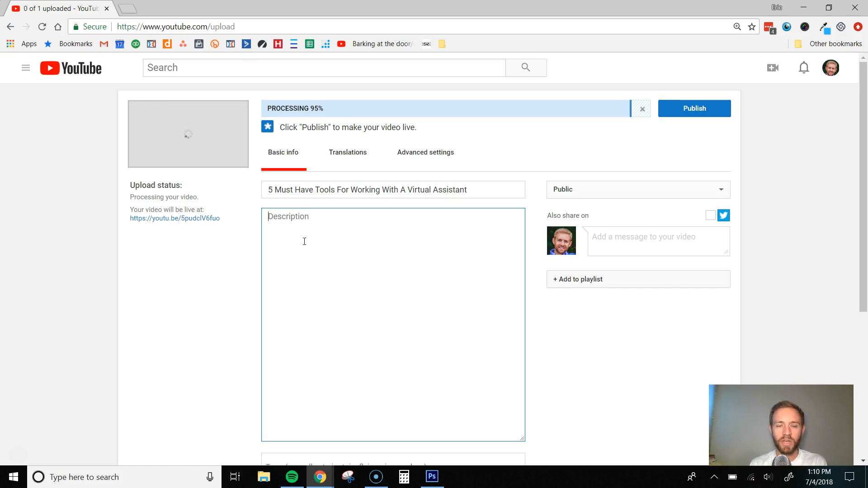
Enter the heading "LINKS MENTIONED IN THIS VIDEO" in the description and start a new line below it.
{"action": "left_click", "coordinate": [281, 216]}
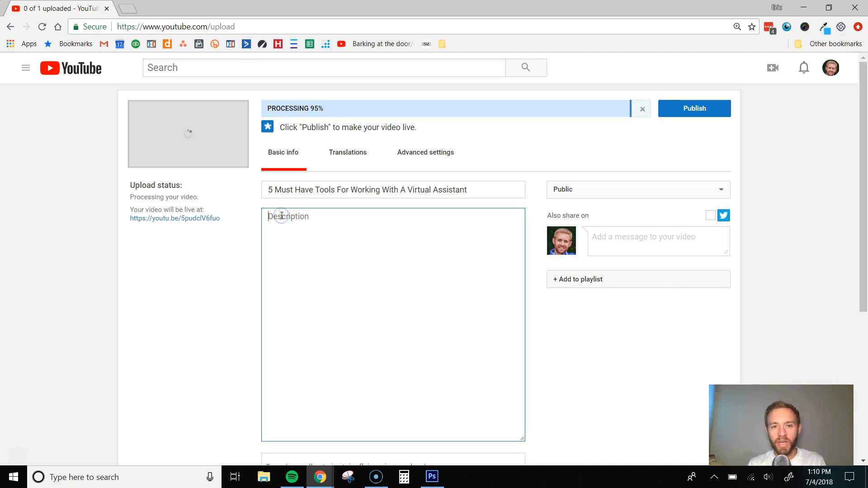
{"action": "type", "text": "LINKS"}
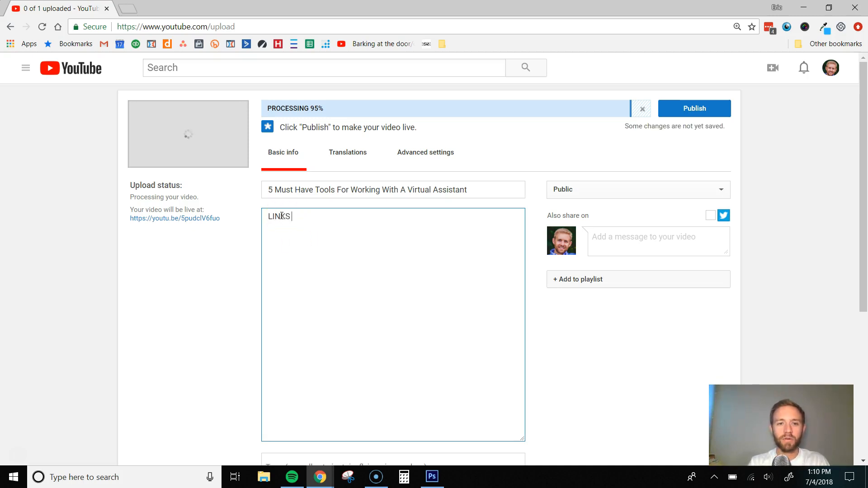
{"action": "type", "text": " MENTIONE"}
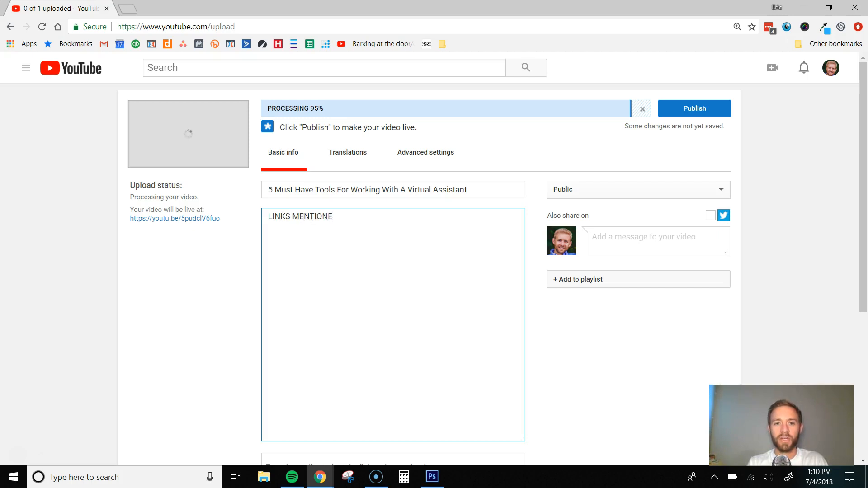
{"action": "type", "text": "D IN THIS VIDEO"}
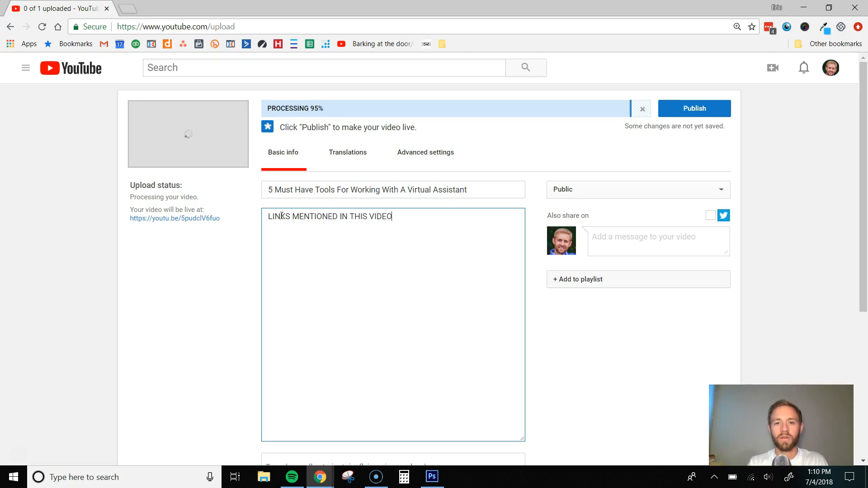
{"action": "key", "text": "Return"}
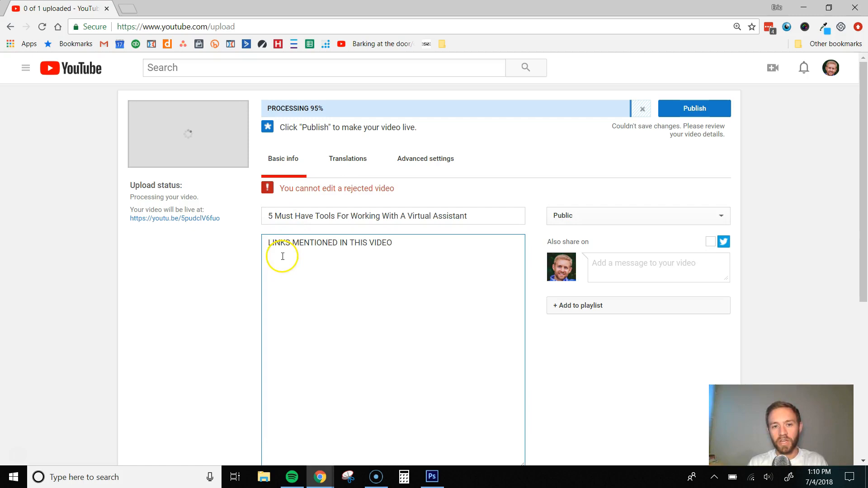
{"action": "key", "text": "Return"}
{"action": "key", "text": "Return"}
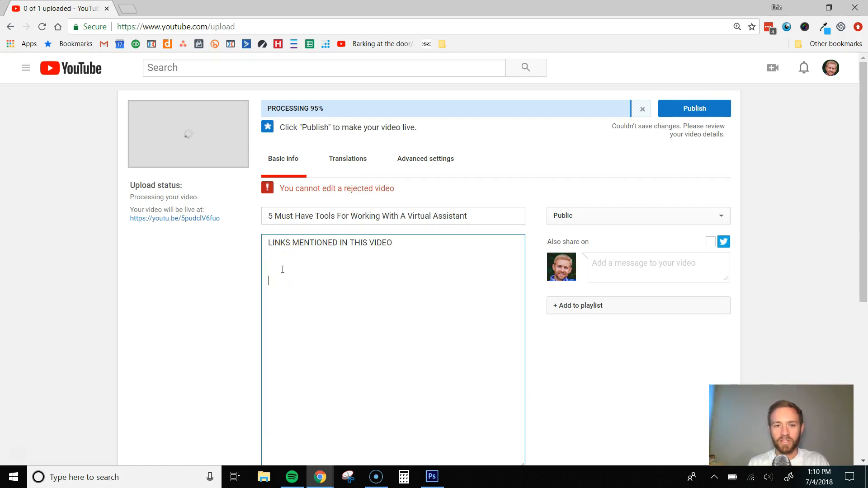
{"action": "key", "text": "BackSpace"}
{"action": "key", "text": "BackSpace"}
{"action": "type", "text": "www.youtub"}
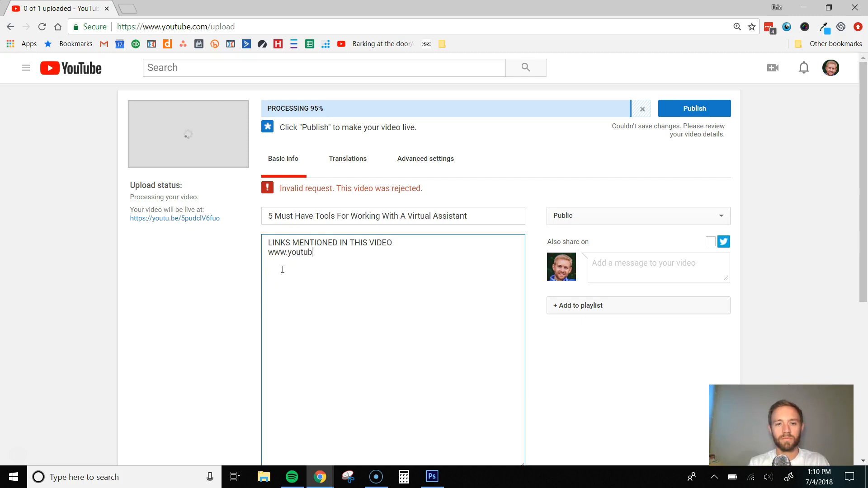
{"action": "type", "text": "e.com"}
{"action": "key", "text": "Return"}
{"action": "type", "text": "www."}
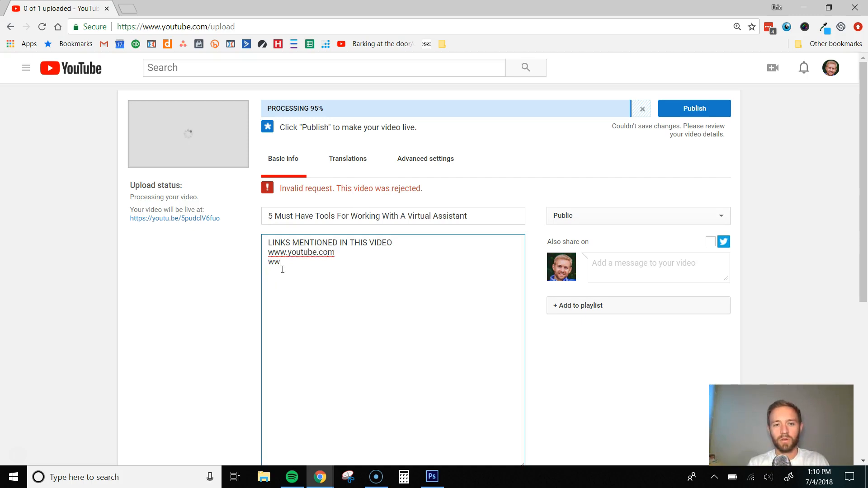
{"action": "type", "text": "canva.com"}
{"action": "key", "text": "Return"}
{"action": "key", "text": "Return"}
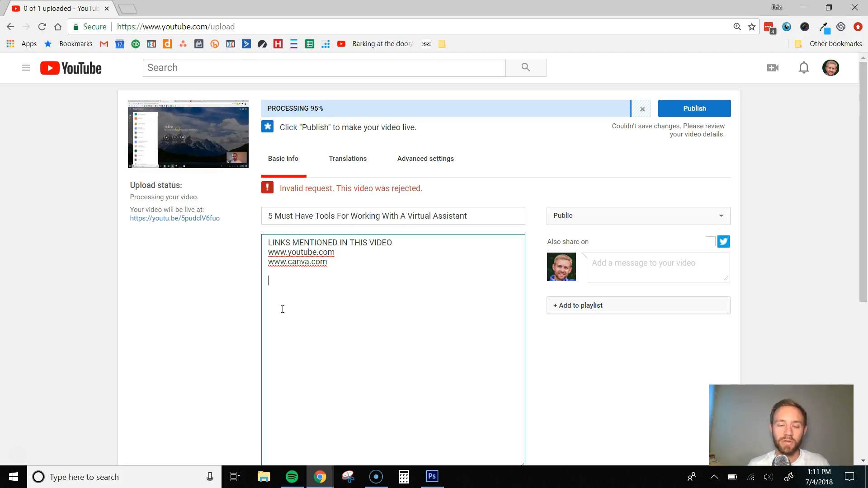
{"action": "scroll", "coordinate": [291, 285], "scroll_direction": "down", "scroll_amount": 2}
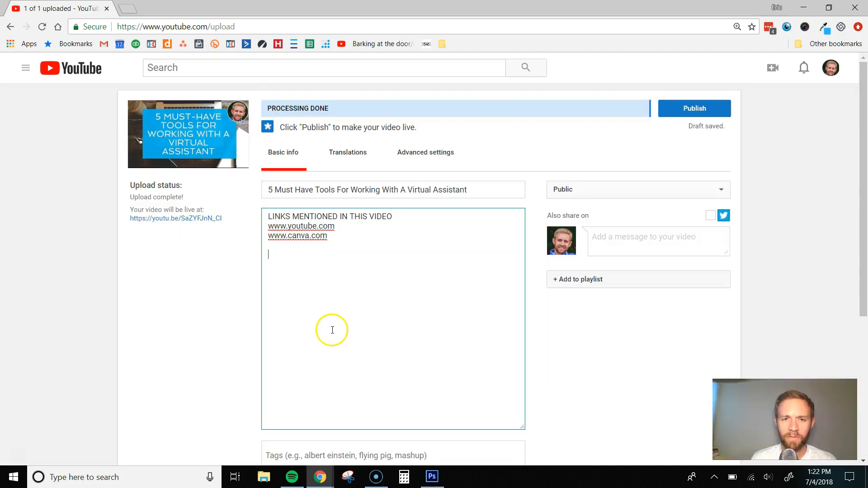
{"action": "left_click", "coordinate": [316, 272]}
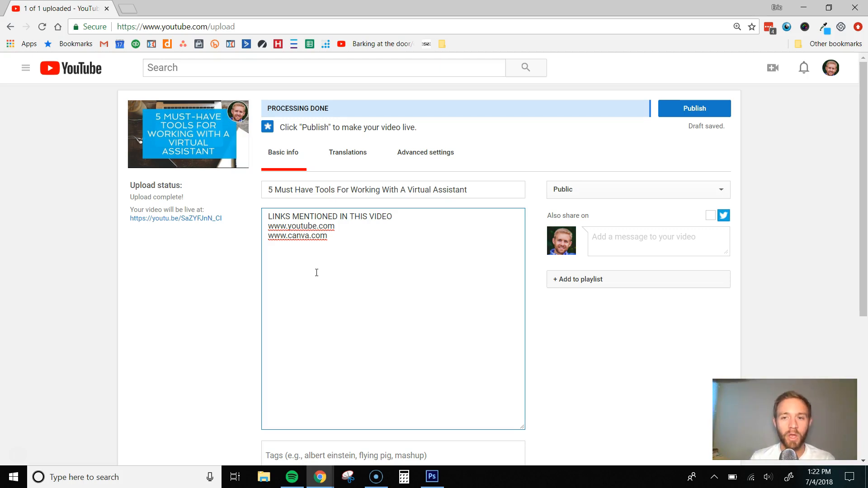
Add "Virtual Assistant" as the video's first tag.
{"action": "scroll", "coordinate": [317, 272], "scroll_direction": "down", "scroll_amount": 4}
{"action": "left_click", "coordinate": [332, 276]}
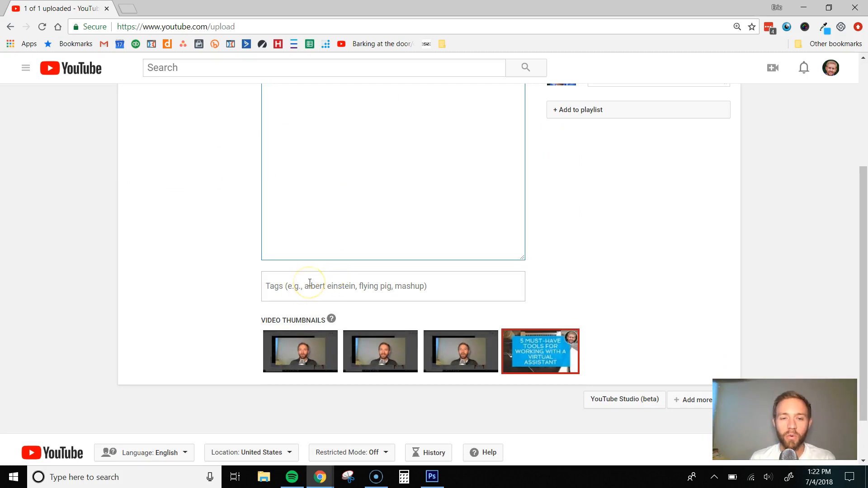
{"action": "left_click", "coordinate": [288, 287]}
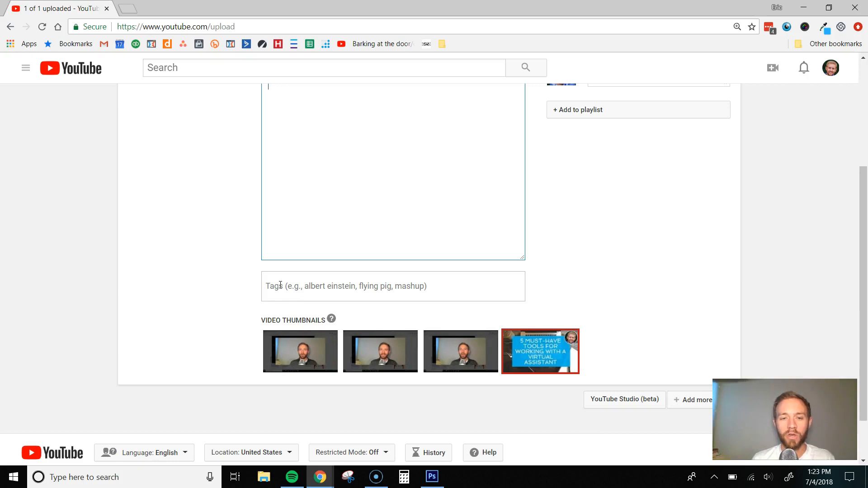
{"action": "left_click", "coordinate": [280, 285]}
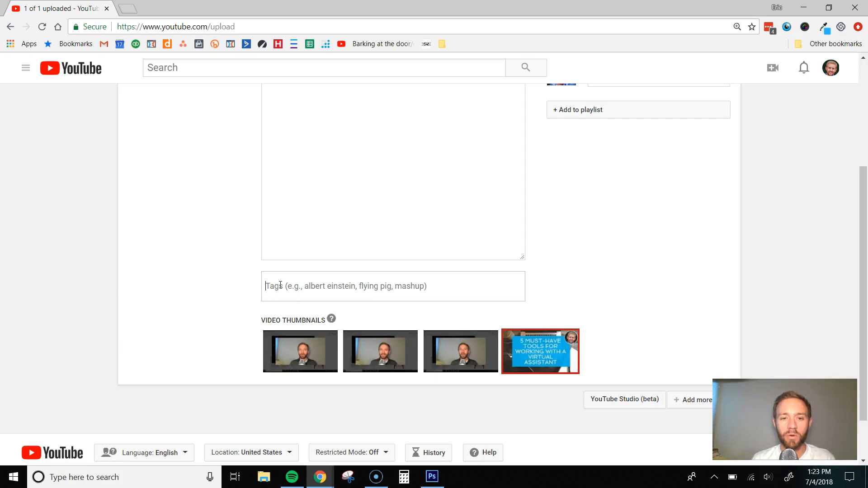
{"action": "scroll", "coordinate": [280, 285], "scroll_direction": "up", "scroll_amount": 4}
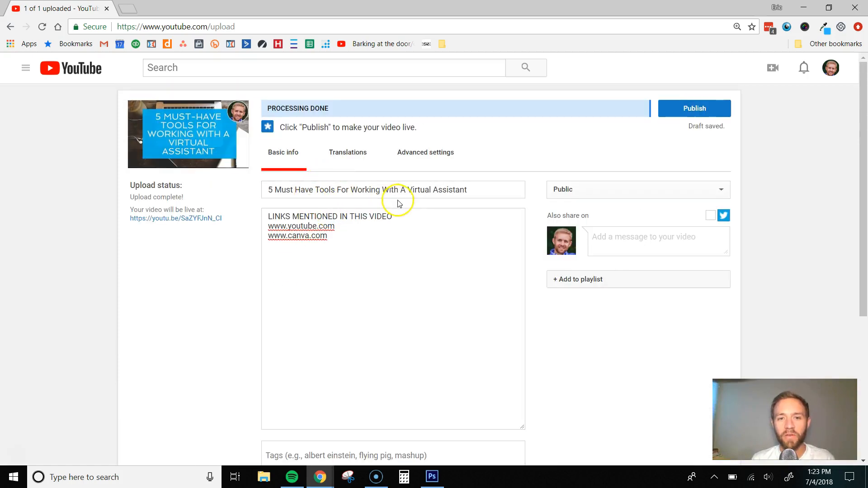
{"action": "scroll", "coordinate": [398, 204], "scroll_direction": "down", "scroll_amount": 5}
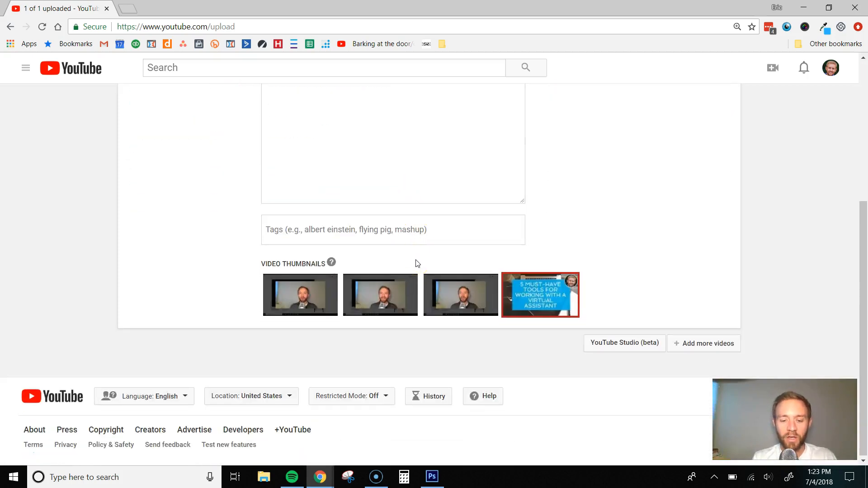
{"action": "type", "text": "Vi"}
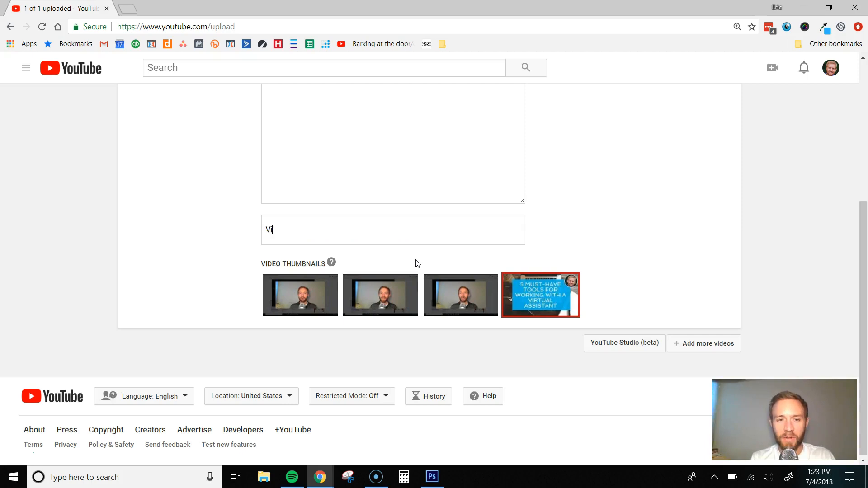
{"action": "type", "text": "rtual Assistant"}
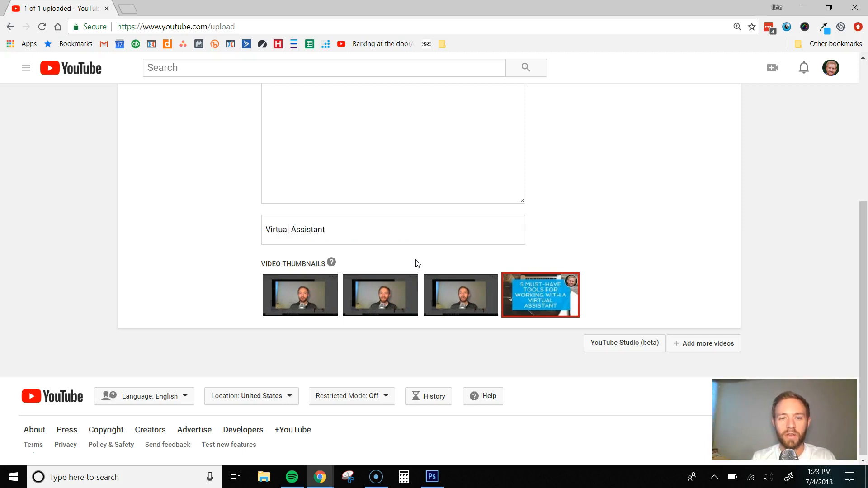
{"action": "key", "text": "Return"}
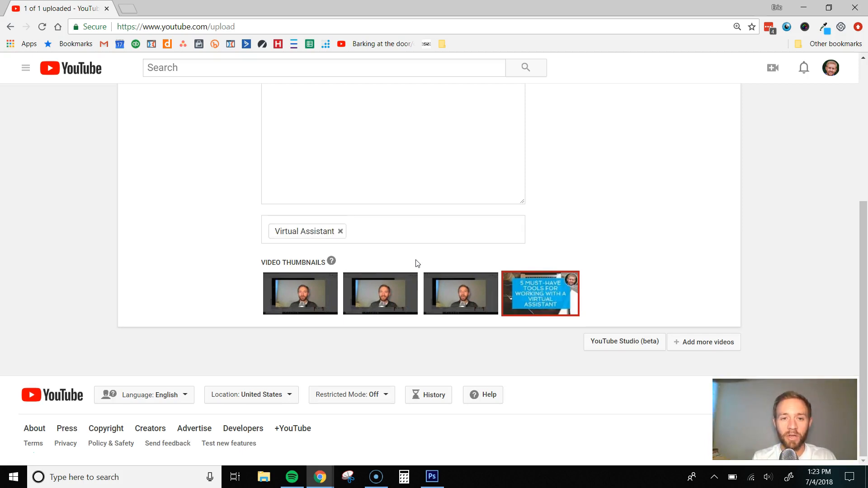
Add the tags "Outsourcing" and "VA" to the video.
{"action": "type", "text": "Outsourcing"}
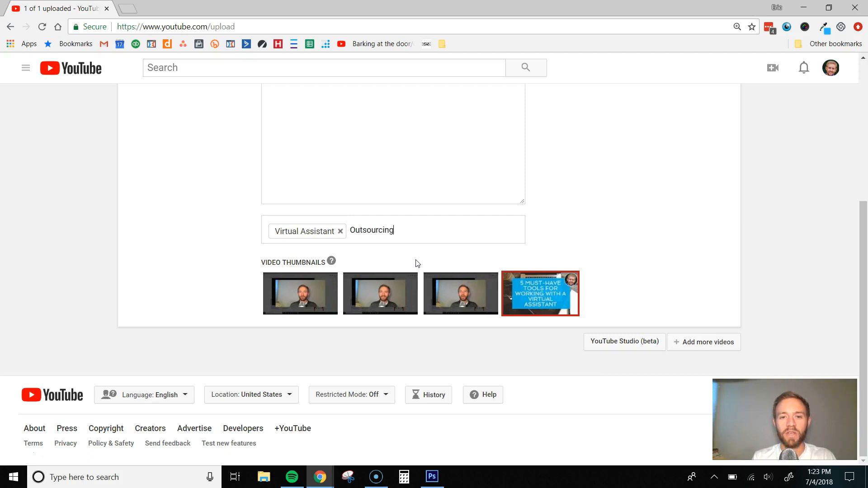
{"action": "key", "text": "Return"}
{"action": "type", "text": "VA"}
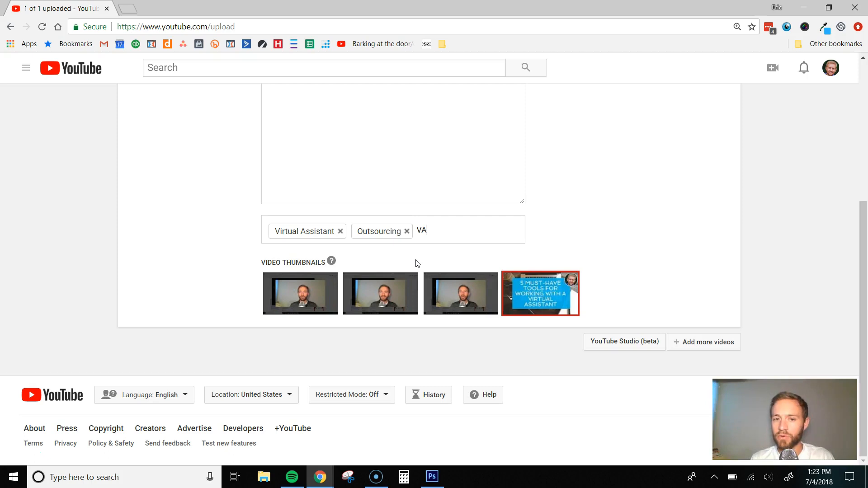
{"action": "key", "text": "Return"}
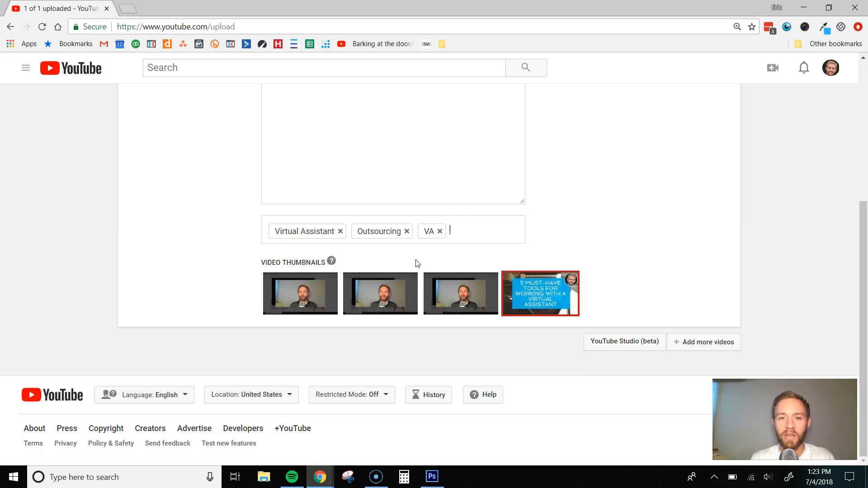
{"action": "type", "text": "Must"}
{"action": "key", "text": "BackSpace"}
{"action": "key", "text": "BackSpace"}
{"action": "key", "text": "BackSpace"}
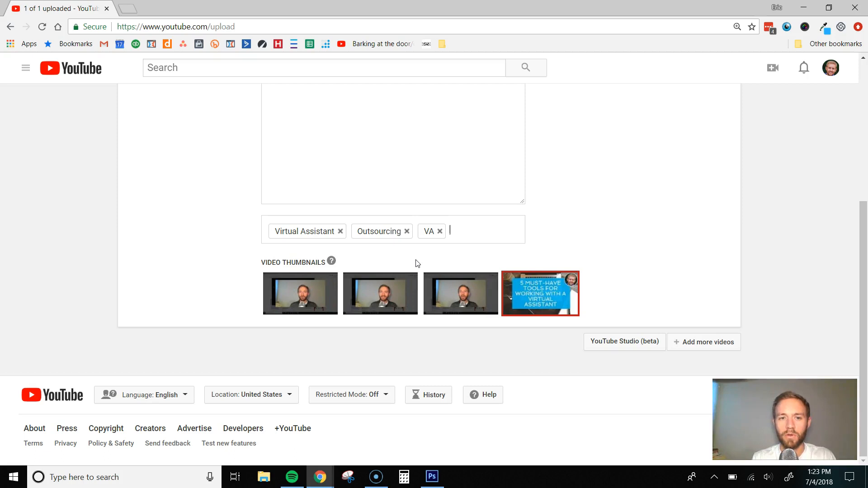
Add the tags "Hiring Tools" and "Asana" to the video.
{"action": "type", "text": "Hiring To"}
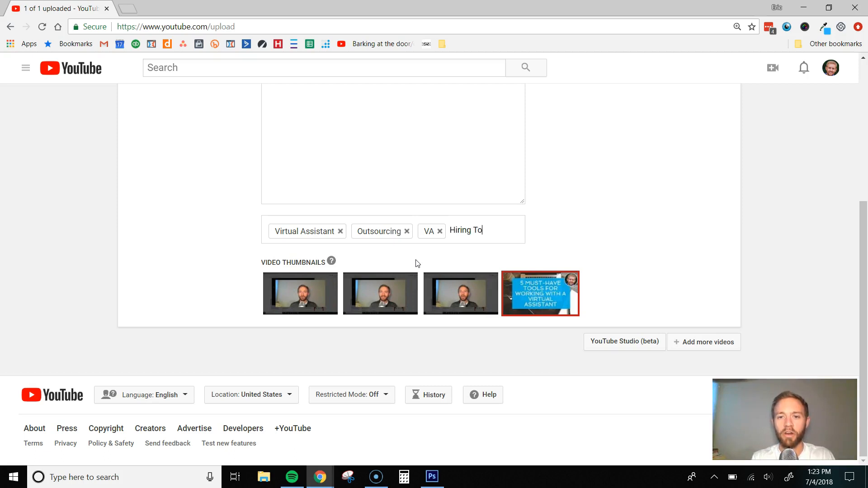
{"action": "type", "text": "ols"}
{"action": "key", "text": "Return"}
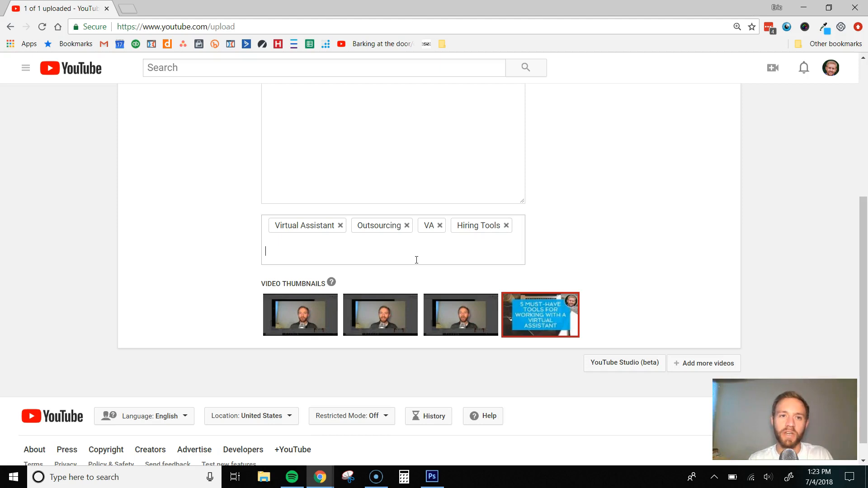
{"action": "type", "text": "Asana"}
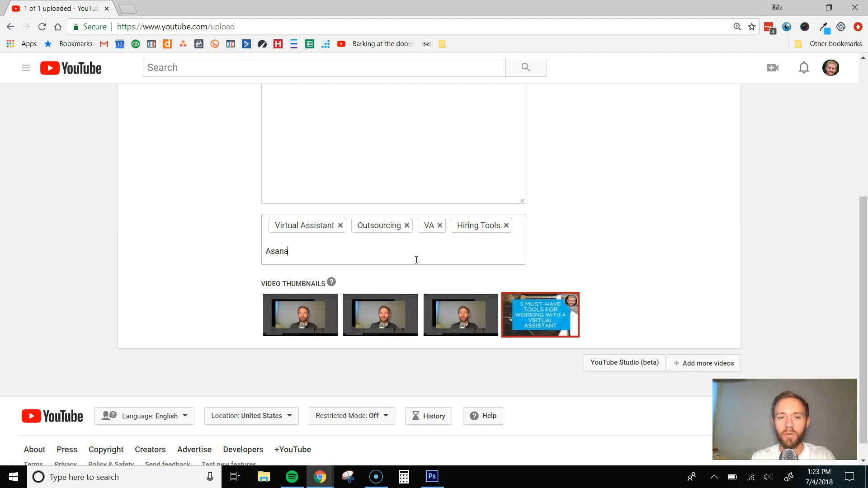
{"action": "type", "text": ","}
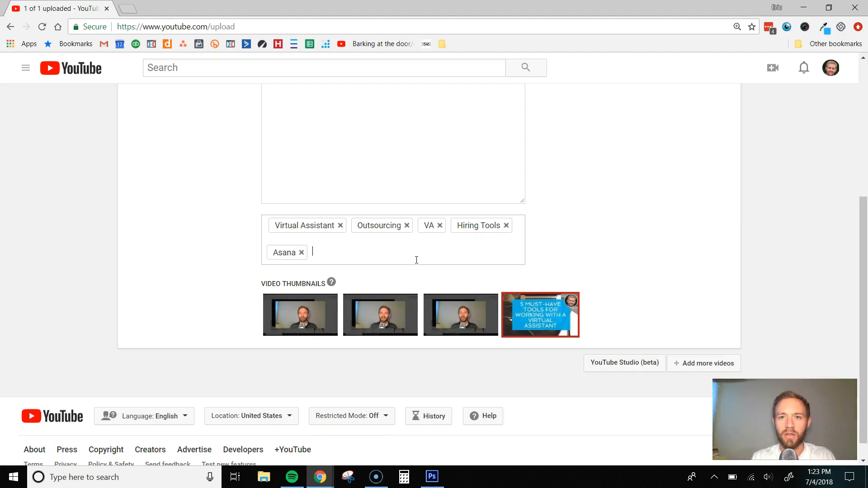
Add the tags "Google Chat", "LastPass", "Entrepreneurs" and "Solopreneurs" to the video.
{"action": "type", "text": "Google Chat"}
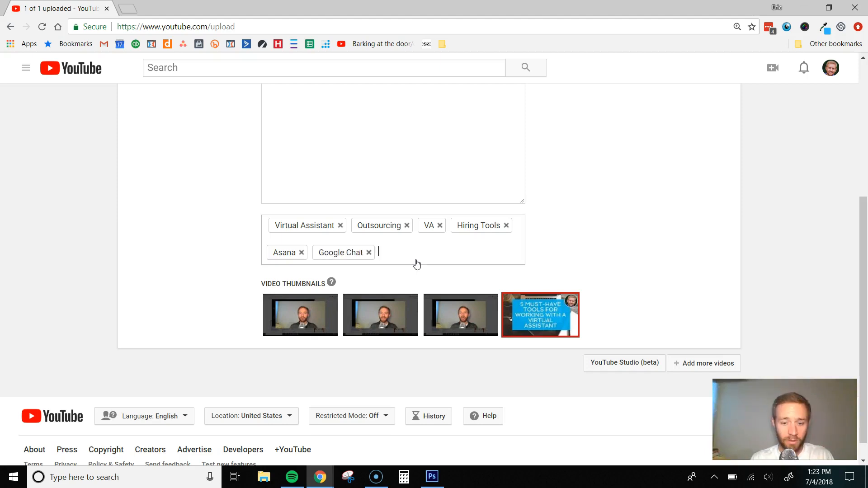
{"action": "type", "text": ",LastPass,"}
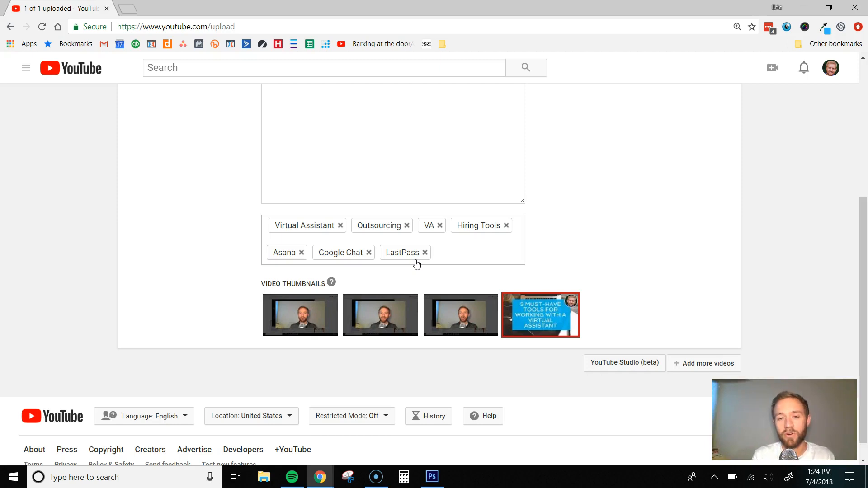
{"action": "type", "text": "En"}
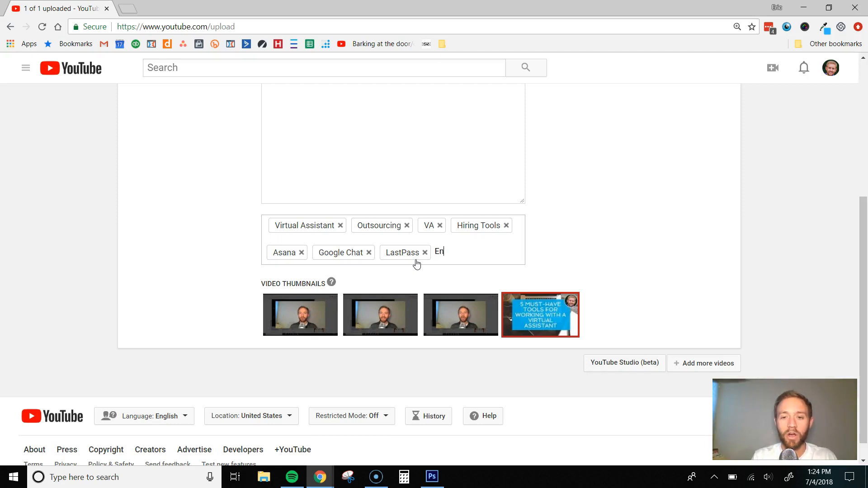
{"action": "type", "text": "trepreneurs,"}
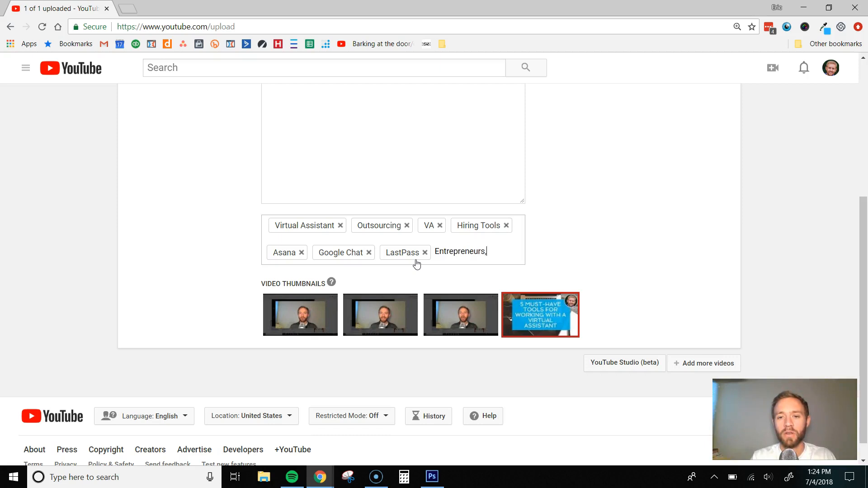
{"action": "key", "text": "Return"}
{"action": "type", "text": "Solo"}
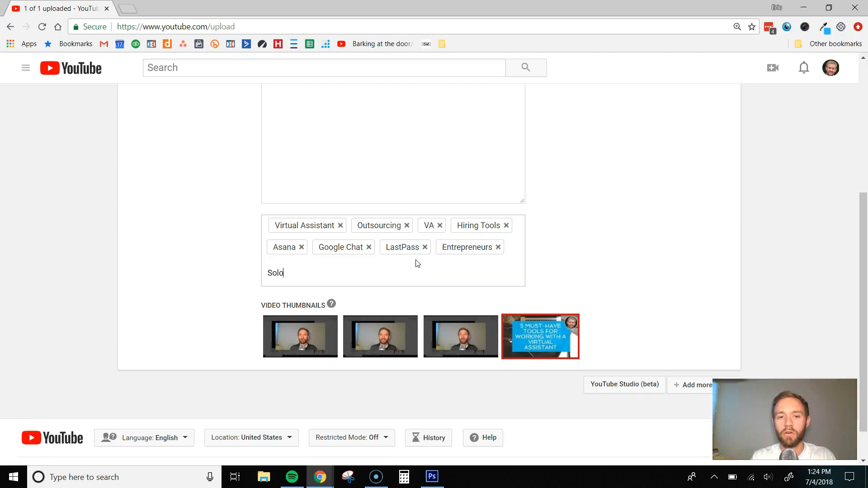
{"action": "type", "text": "preneurs"}
{"action": "key", "text": "Return"}
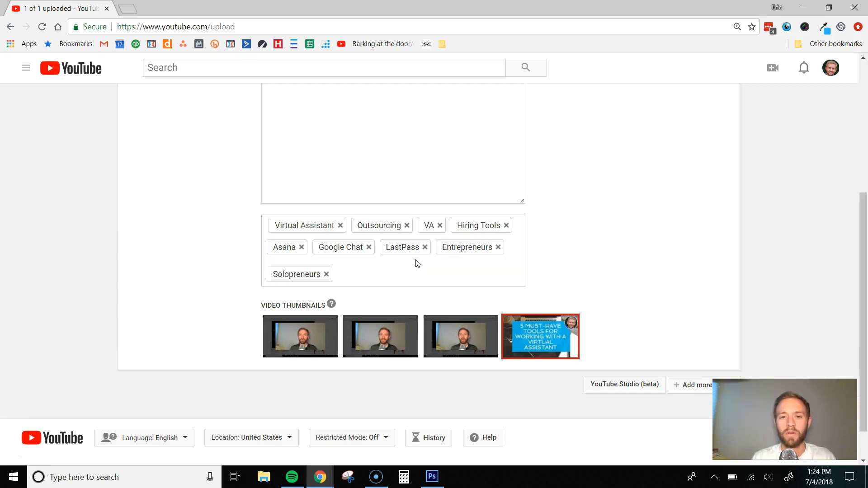
{"action": "scroll", "coordinate": [465, 285], "scroll_direction": "up", "scroll_amount": 5}
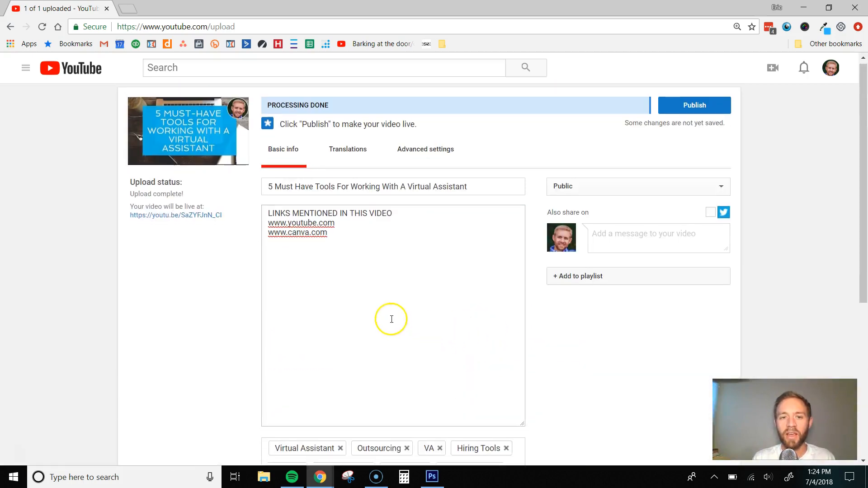
{"action": "scroll", "coordinate": [392, 319], "scroll_direction": "down", "scroll_amount": 3}
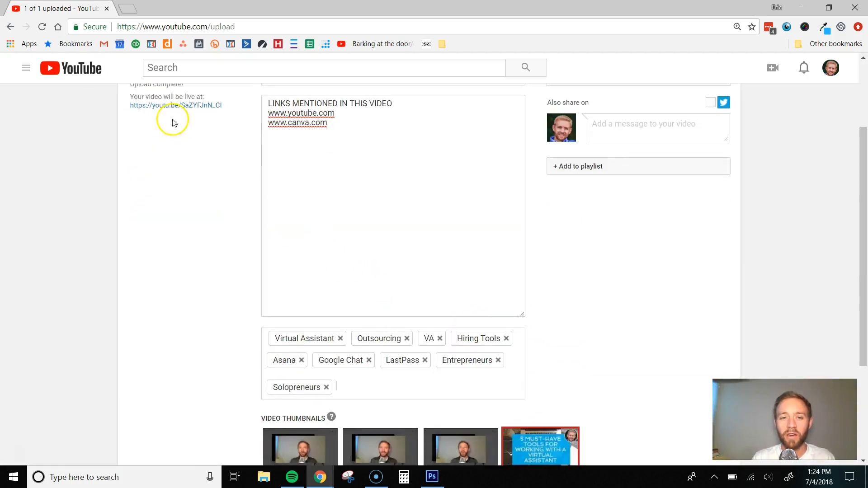
Open YouTube in a new browser tab and search for "tools virtual assistant".
{"action": "left_click", "coordinate": [129, 9]}
{"action": "type", "text": "you"}
{"action": "key", "text": "Return"}
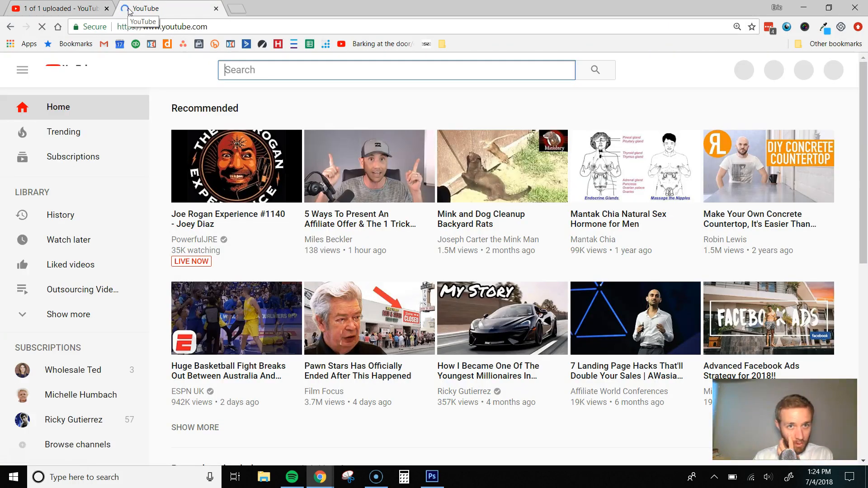
{"action": "left_click", "coordinate": [238, 77]}
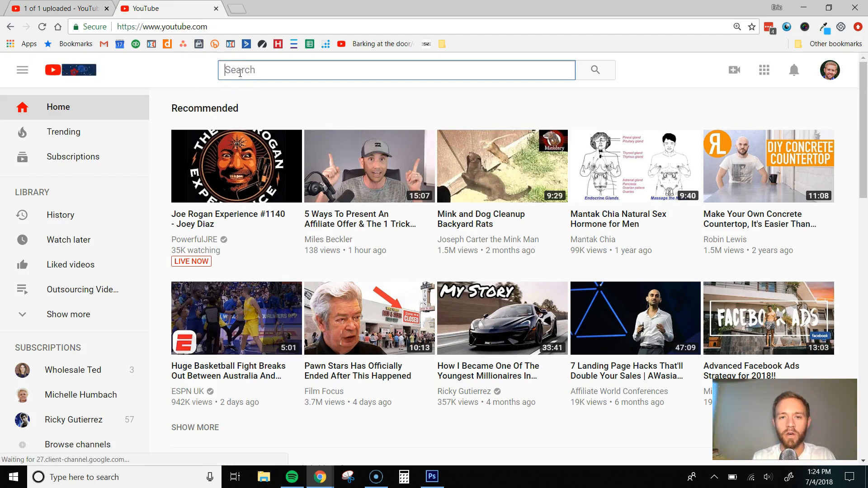
{"action": "type", "text": "toll"}
{"action": "key", "text": "BackSpace"}
{"action": "key", "text": "BackSpace"}
{"action": "type", "text": "ols virtual ss"}
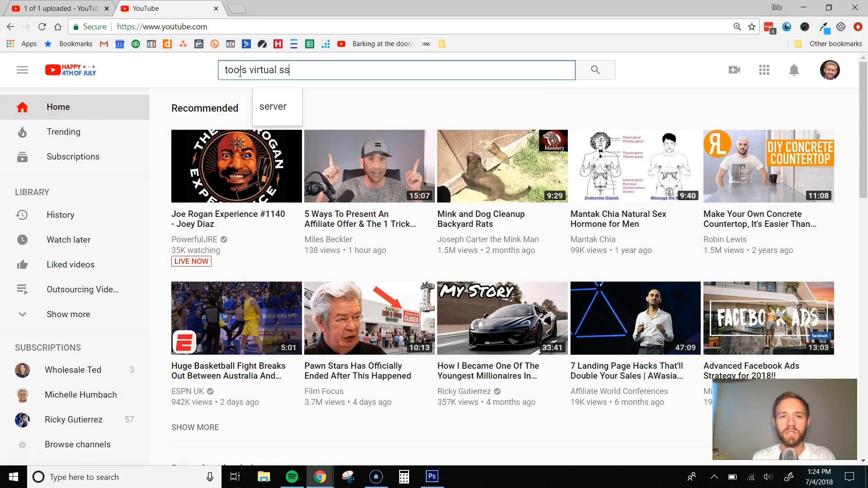
{"action": "key", "text": "BackSpace"}
{"action": "key", "text": "BackSpace"}
{"action": "type", "text": "assistant"}
{"action": "key", "text": "Return"}
Open the "3 Tools For Managing Your Virtual Team" video from the search results and pause its playback.
{"action": "scroll", "coordinate": [271, 194], "scroll_direction": "down", "scroll_amount": 3}
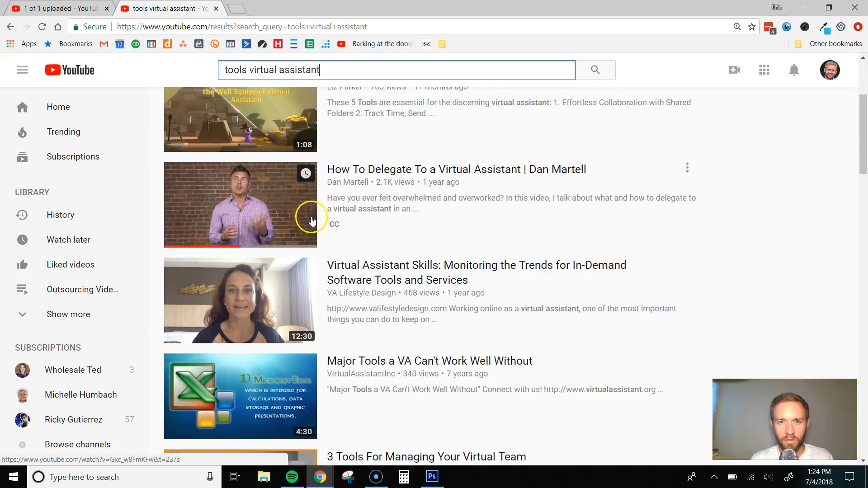
{"action": "scroll", "coordinate": [312, 220], "scroll_direction": "down", "scroll_amount": 3}
{"action": "scroll", "coordinate": [320, 221], "scroll_direction": "down", "scroll_amount": 2}
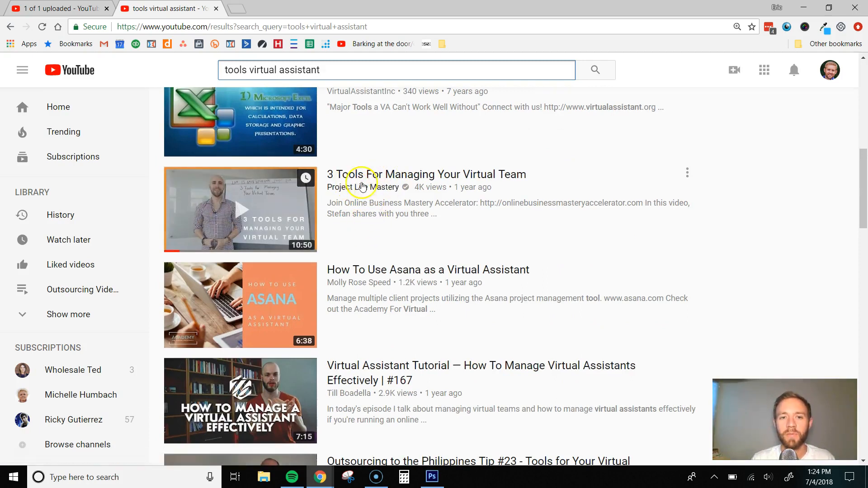
{"action": "left_click", "coordinate": [357, 175]}
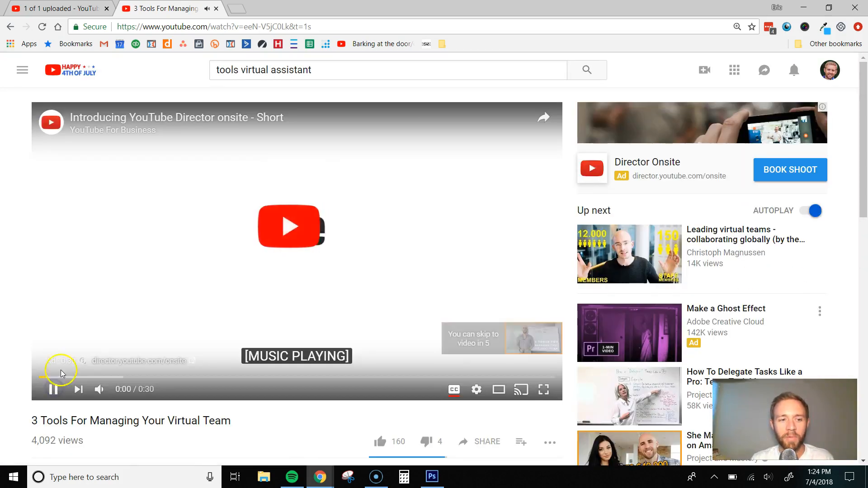
{"action": "left_click", "coordinate": [53, 389]}
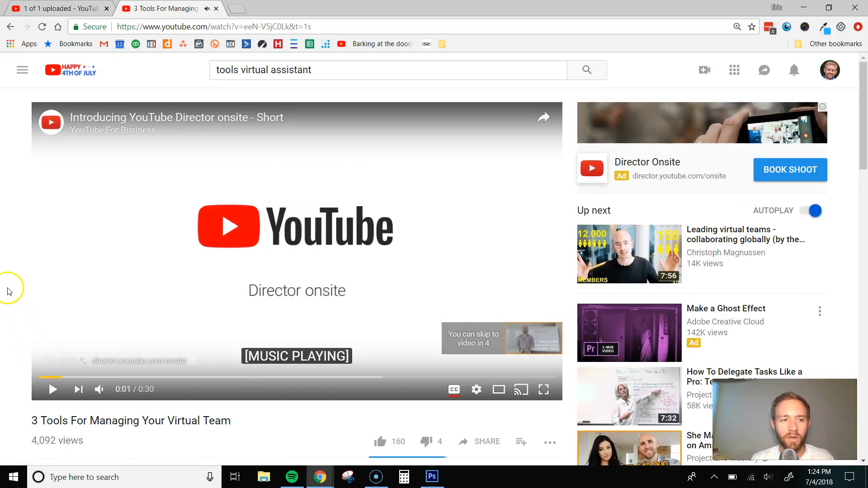
View the video page's source code and find the word "keywords" in it.
{"action": "right_click", "coordinate": [19, 261]}
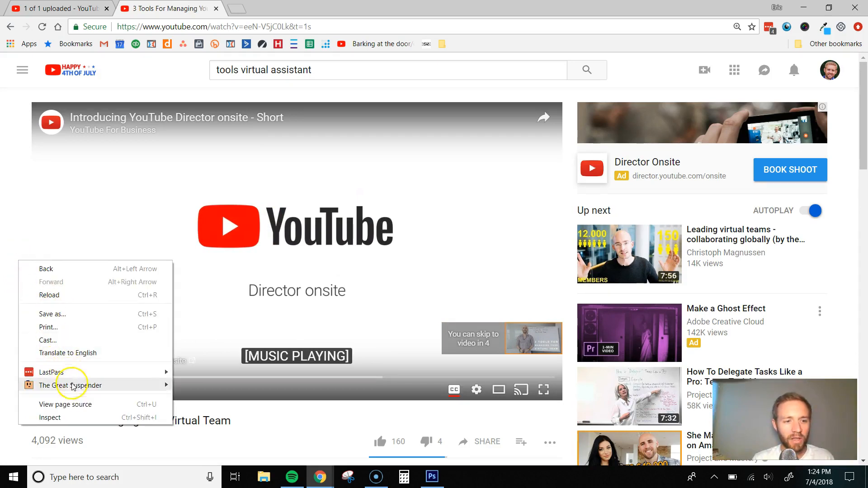
{"action": "left_click", "coordinate": [75, 409]}
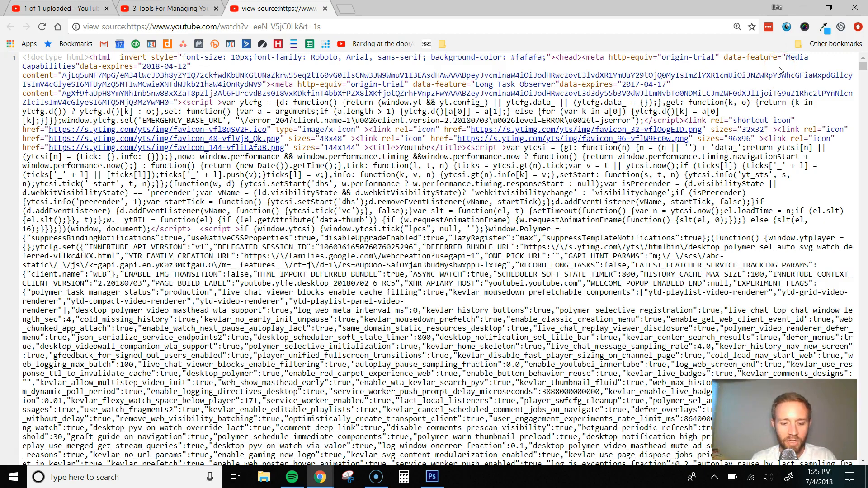
{"action": "key", "text": "ctrl+f"}
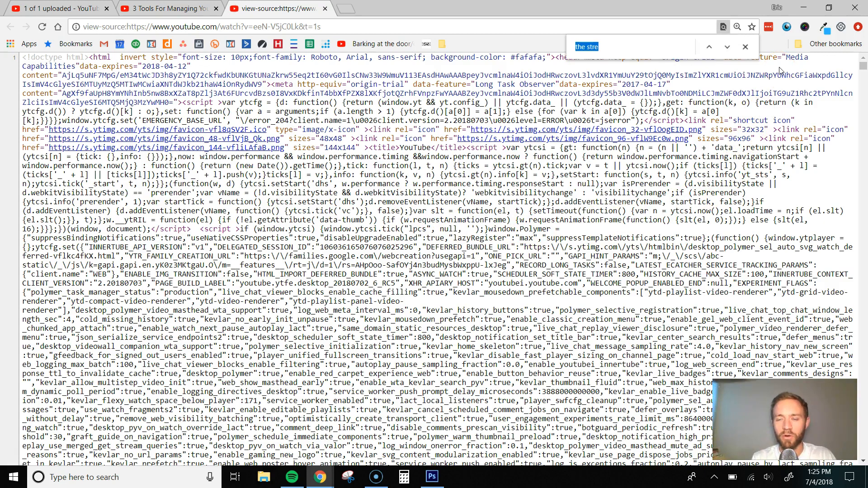
{"action": "type", "text": "keywor"}
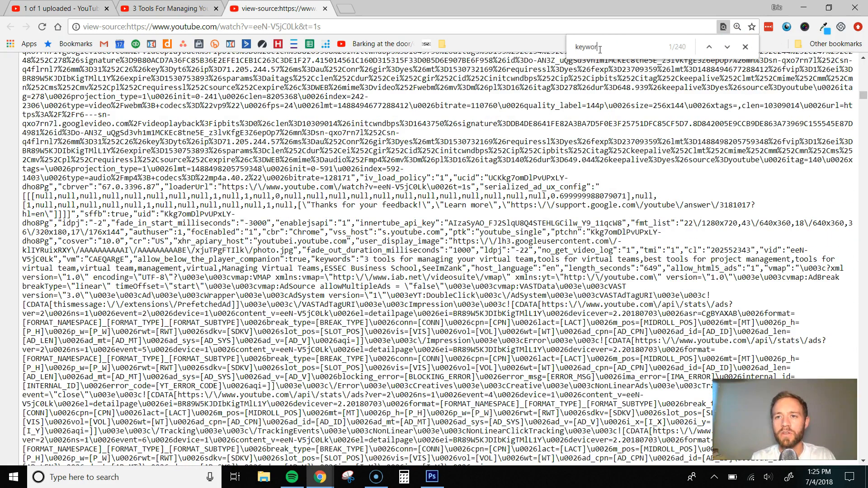
{"action": "type", "text": "ds"}
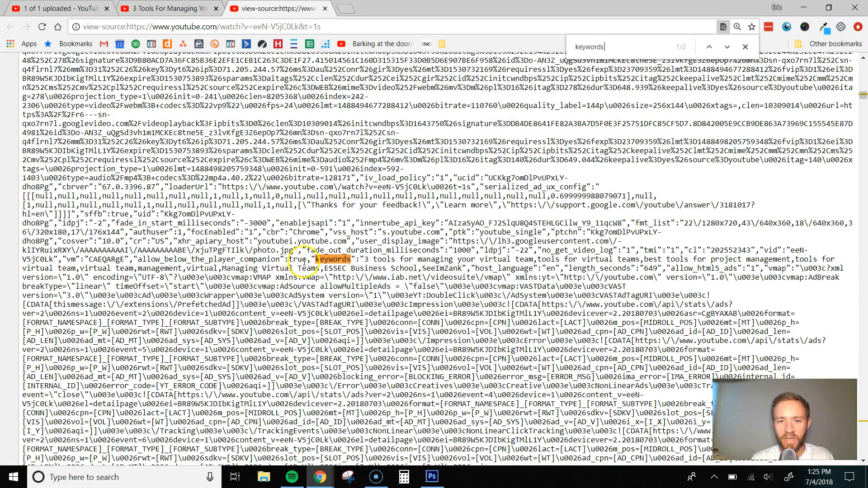
{"action": "scroll", "coordinate": [330, 264], "scroll_direction": "down", "scroll_amount": 3}
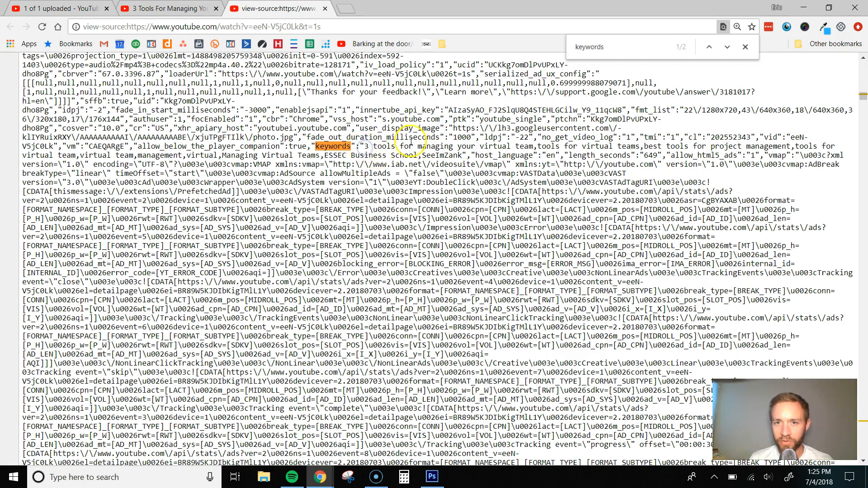
Copy the video's keywords from "3 tools for managing your virtual team" through "Managing Virtual Teams" in the source code.
{"action": "left_click_drag", "start_coordinate": [533, 147], "coordinate": [364, 143]}
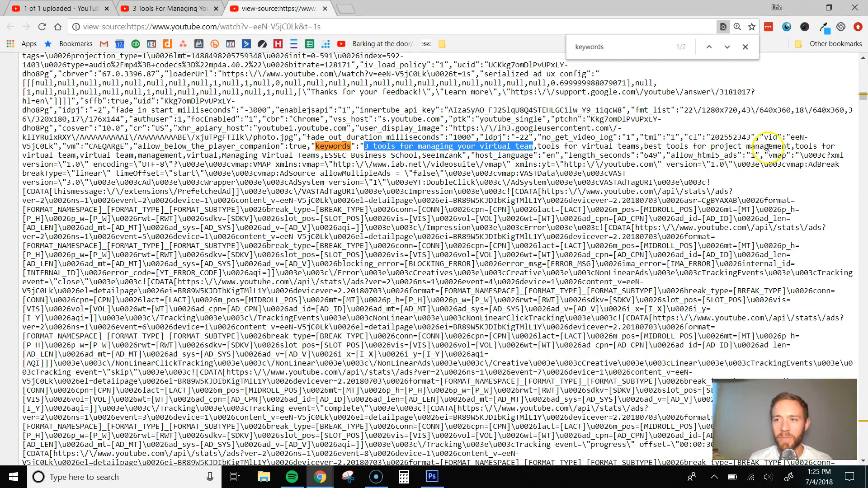
{"action": "left_click", "coordinate": [530, 149]}
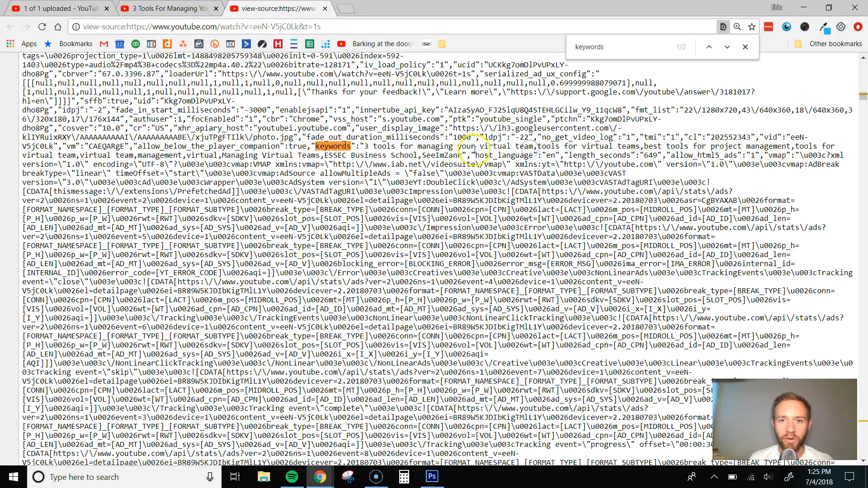
{"action": "left_click_drag", "start_coordinate": [364, 147], "coordinate": [320, 155]}
{"action": "right_click", "coordinate": [305, 157]}
{"action": "left_click", "coordinate": [325, 165]}
Return to the video upload page and paste the copied keywords as additional tags after "Solopreneurs".
{"action": "left_click", "coordinate": [135, 10]}
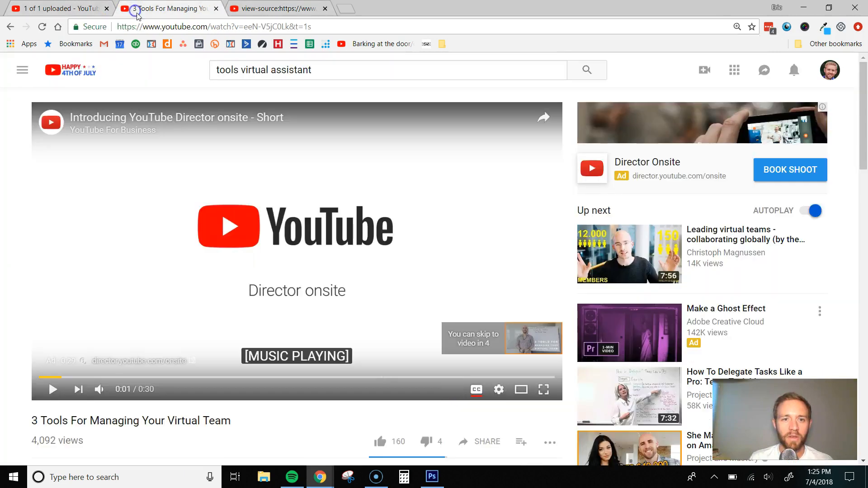
{"action": "left_click", "coordinate": [86, 9]}
{"action": "scroll", "coordinate": [330, 255], "scroll_direction": "down", "scroll_amount": 1}
{"action": "left_click", "coordinate": [337, 330]}
{"action": "key", "text": "ctrl+v"}
{"action": "key", "text": "Return"}
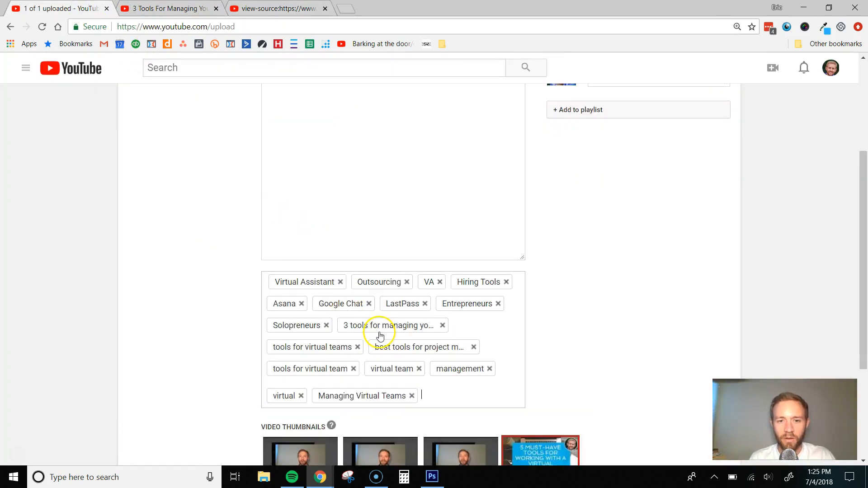
Change the number at the start of the pasted "tools for managing your virtual team" tag to 5.
{"action": "left_click", "coordinate": [405, 326]}
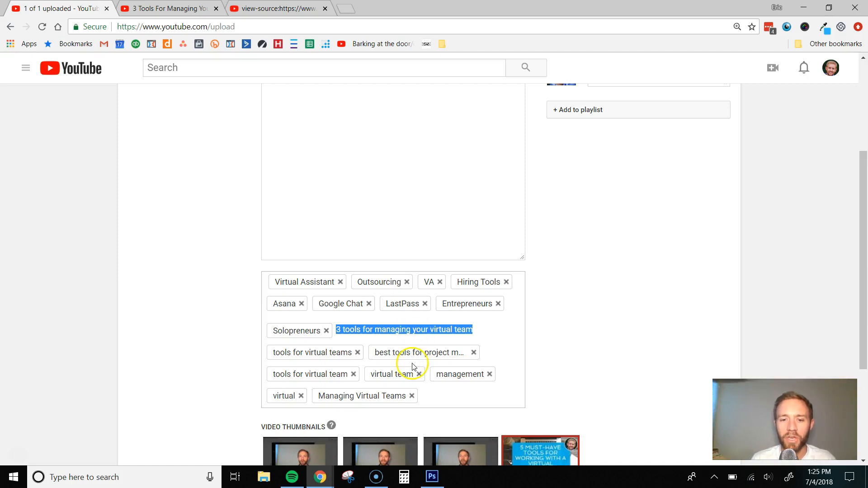
{"action": "triple_click", "coordinate": [342, 329]}
{"action": "key", "text": "Home"}
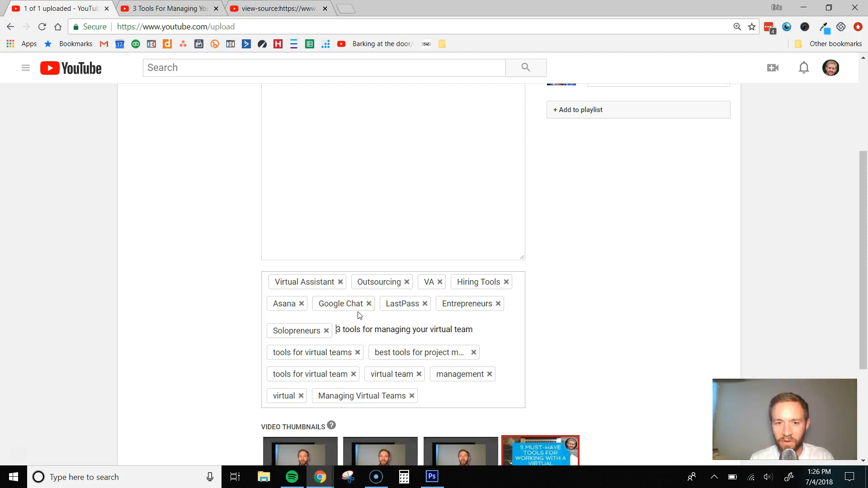
{"action": "key", "text": "Delete"}
{"action": "type", "text": "5"}
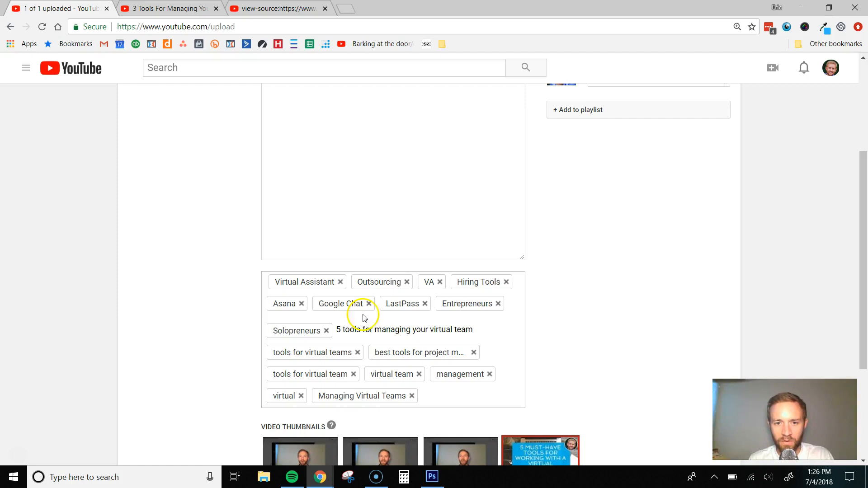
Replace the last word of the tag being edited so it reads "5 tools for managing your virtual assistant".
{"action": "triple_click", "coordinate": [461, 327]}
{"action": "left_click", "coordinate": [455, 330]}
{"action": "key", "text": "Delete"}
{"action": "key", "text": "Delete"}
{"action": "key", "text": "Delete"}
{"action": "key", "text": "Delete"}
{"action": "type", "text": "assis"}
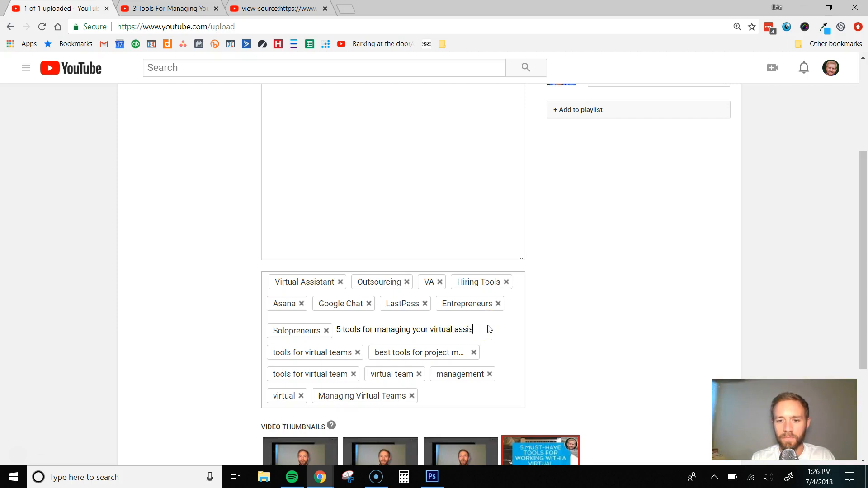
{"action": "type", "text": "tant"}
{"action": "key", "text": "Return"}
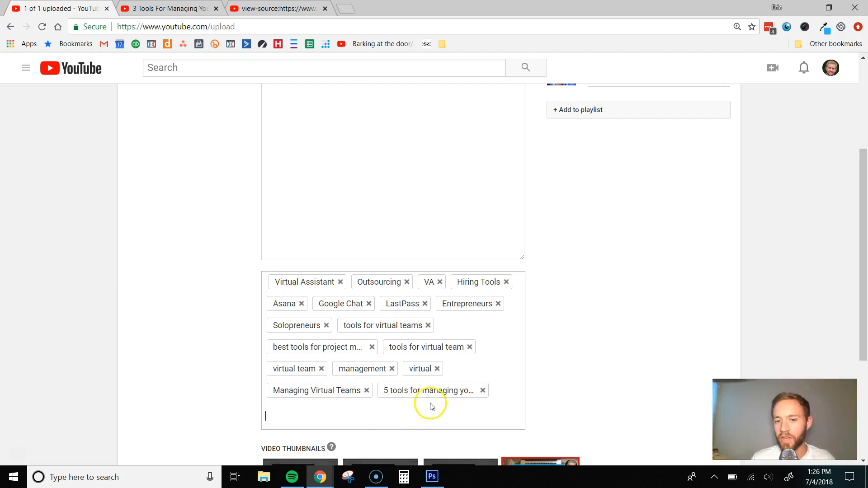
Remove the tags "virtual", "management" and "virtual team" from the video.
{"action": "left_click", "coordinate": [438, 369]}
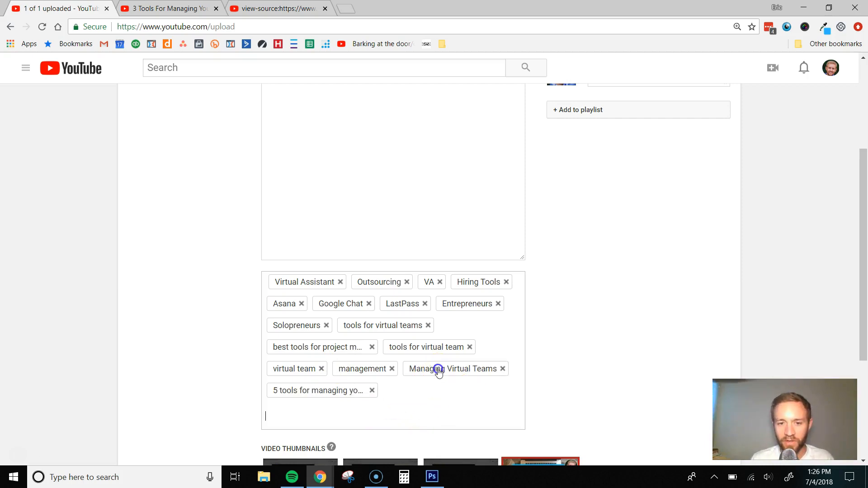
{"action": "left_click", "coordinate": [391, 369]}
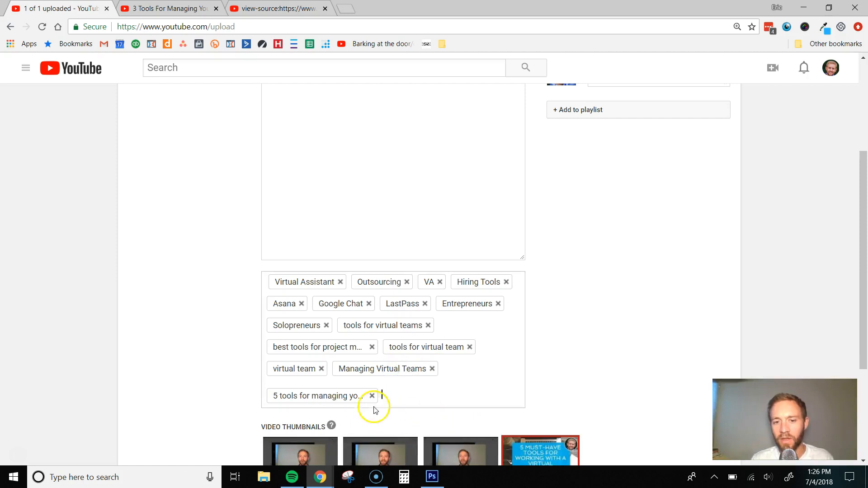
{"action": "left_click", "coordinate": [321, 368]}
{"action": "left_click", "coordinate": [446, 393]}
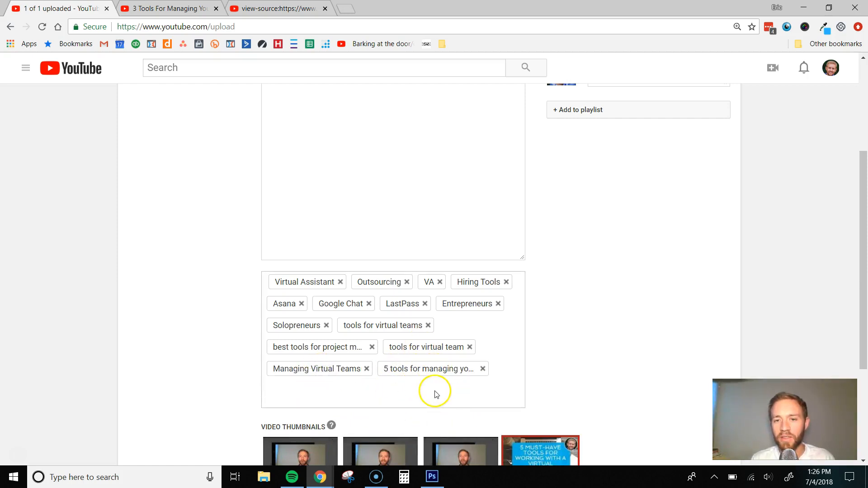
Review the video's details, tags and thumbnail, and publish the video.
{"action": "scroll", "coordinate": [504, 399], "scroll_direction": "down", "scroll_amount": 3}
{"action": "scroll", "coordinate": [506, 402], "scroll_direction": "up", "scroll_amount": 4}
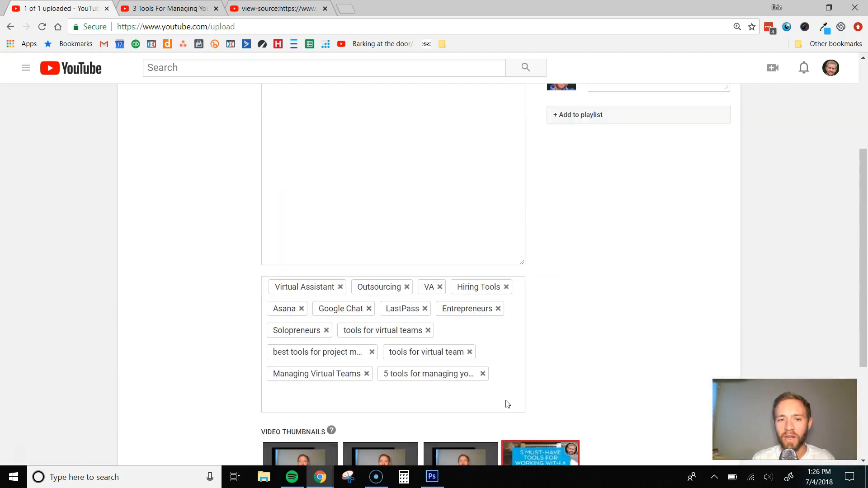
{"action": "scroll", "coordinate": [507, 402], "scroll_direction": "up", "scroll_amount": 3}
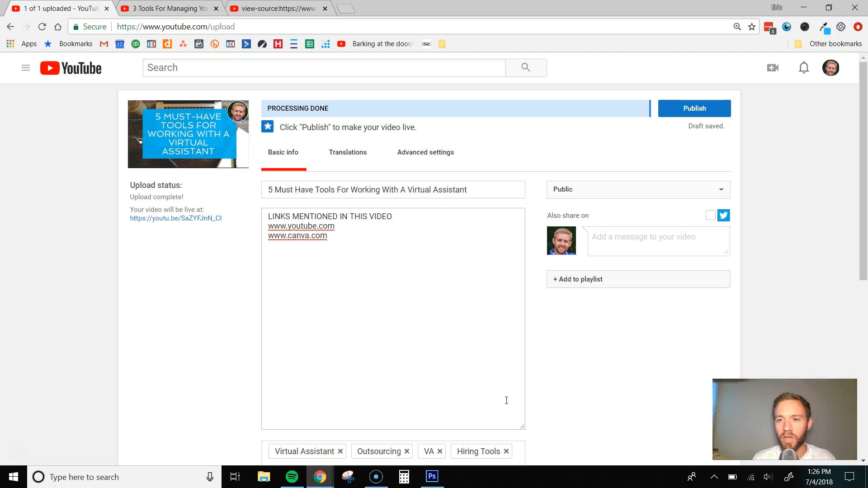
{"action": "scroll", "coordinate": [504, 407], "scroll_direction": "down", "scroll_amount": 6}
{"action": "scroll", "coordinate": [639, 374], "scroll_direction": "down", "scroll_amount": 1}
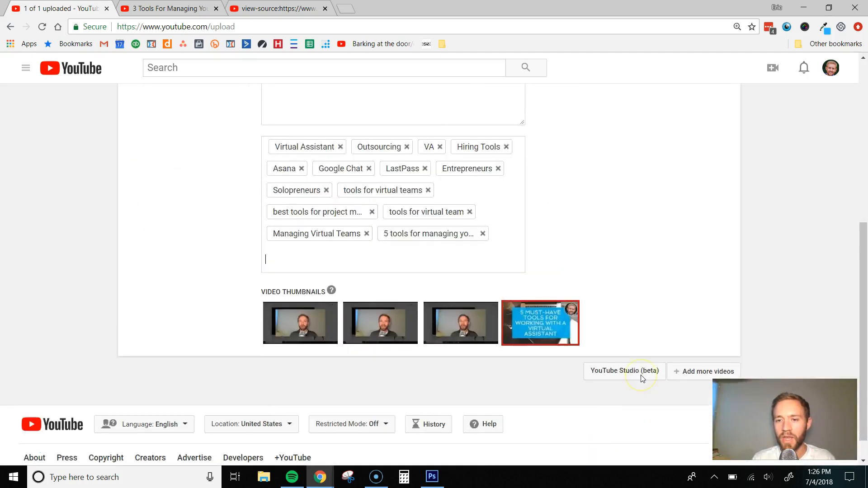
{"action": "scroll", "coordinate": [651, 339], "scroll_direction": "up", "scroll_amount": 7}
{"action": "left_click", "coordinate": [686, 113]}
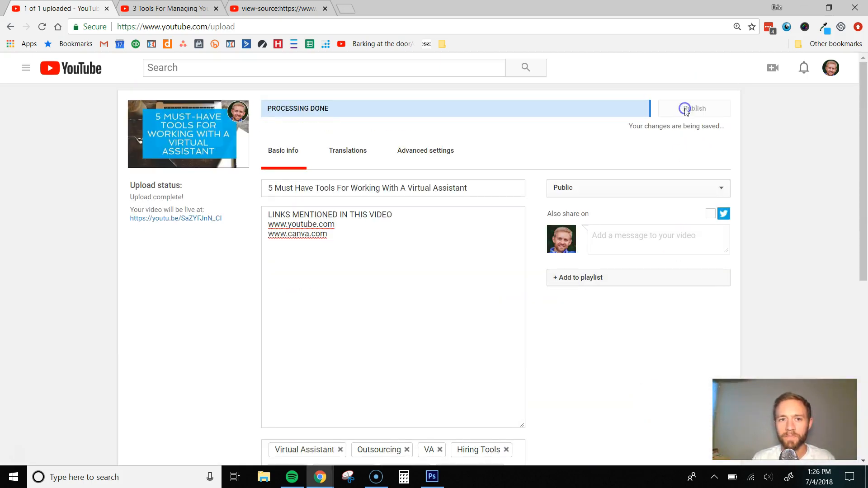
{"action": "left_click", "coordinate": [686, 112]}
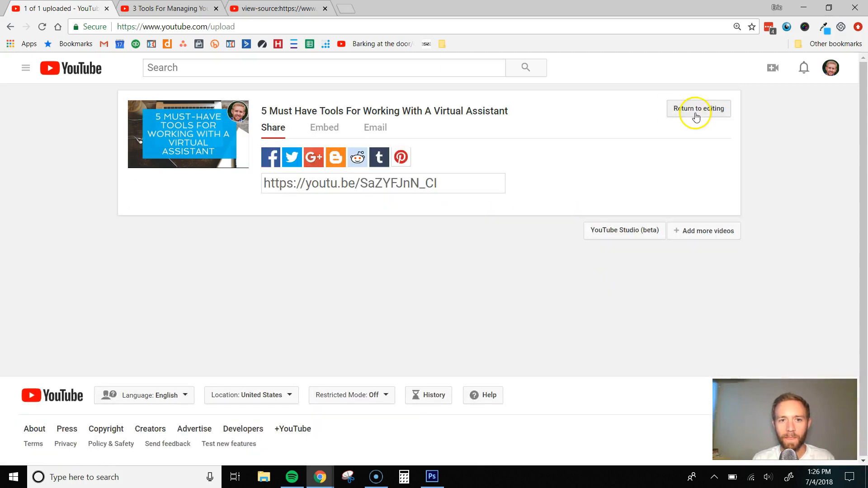
Copy the published video's share link.
{"action": "left_click", "coordinate": [378, 185]}
{"action": "right_click", "coordinate": [379, 185]}
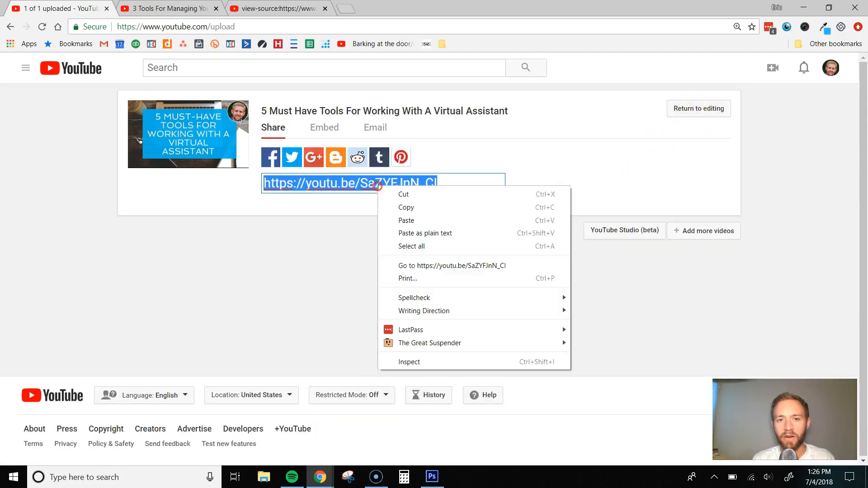
{"action": "left_click", "coordinate": [405, 207]}
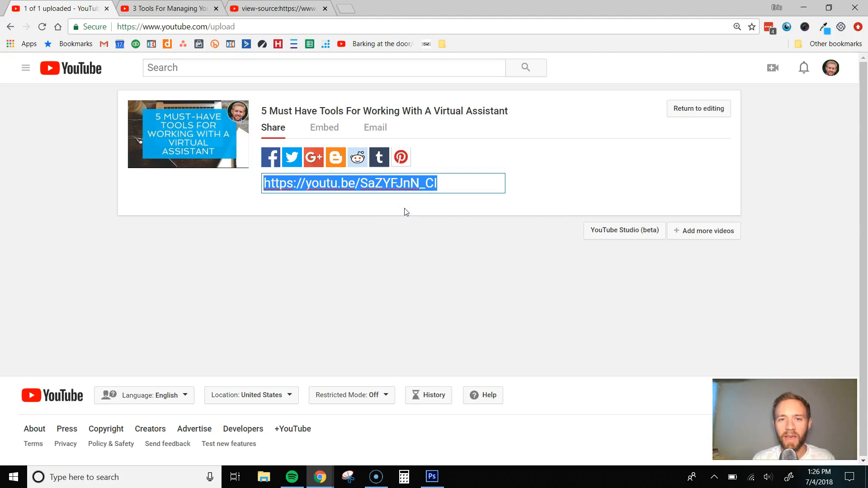